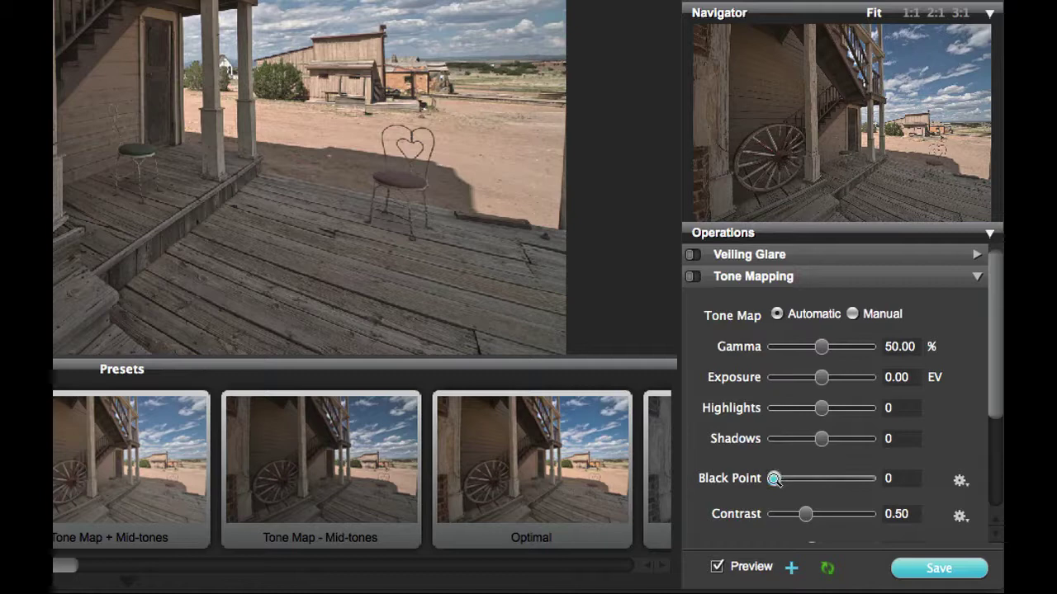
- Set Black Point to 25, save it as the '25 Black' preset, then apply a saved Black Point preset
left_click_drag(775, 480, 798, 480)
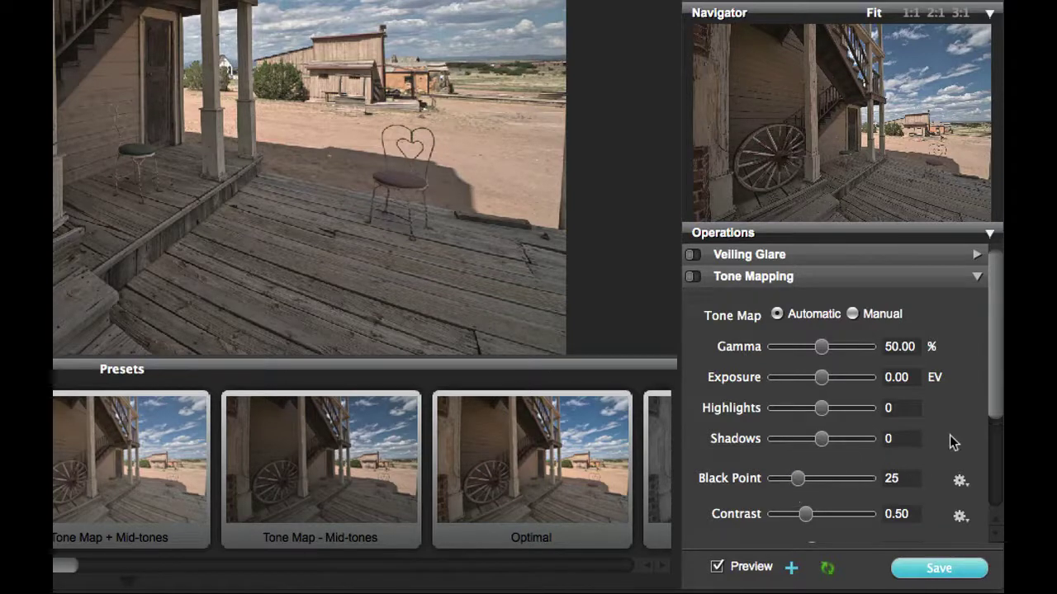
left_click(958, 480)
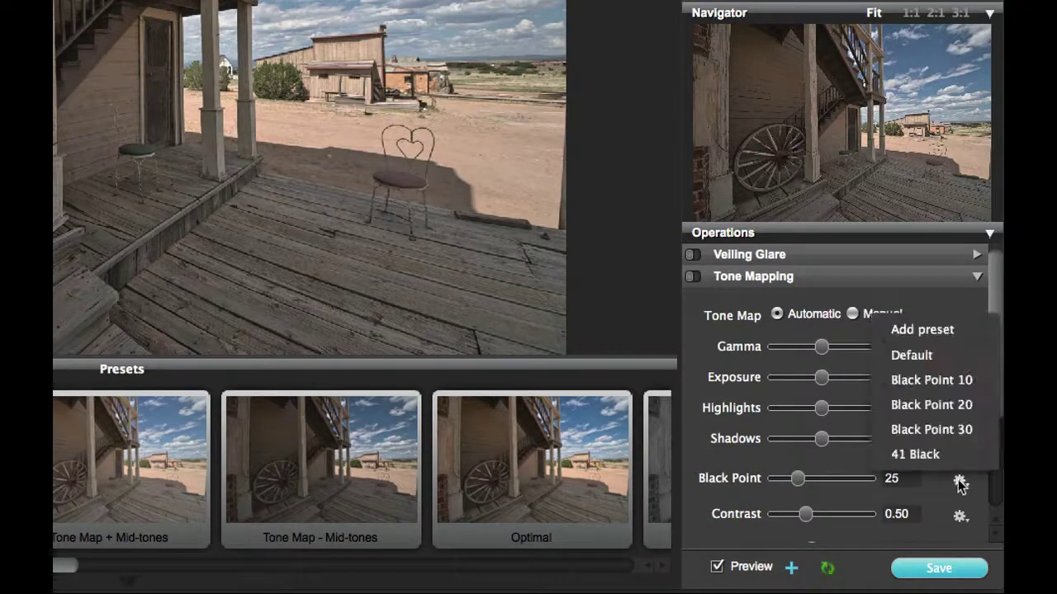
left_click(939, 333)
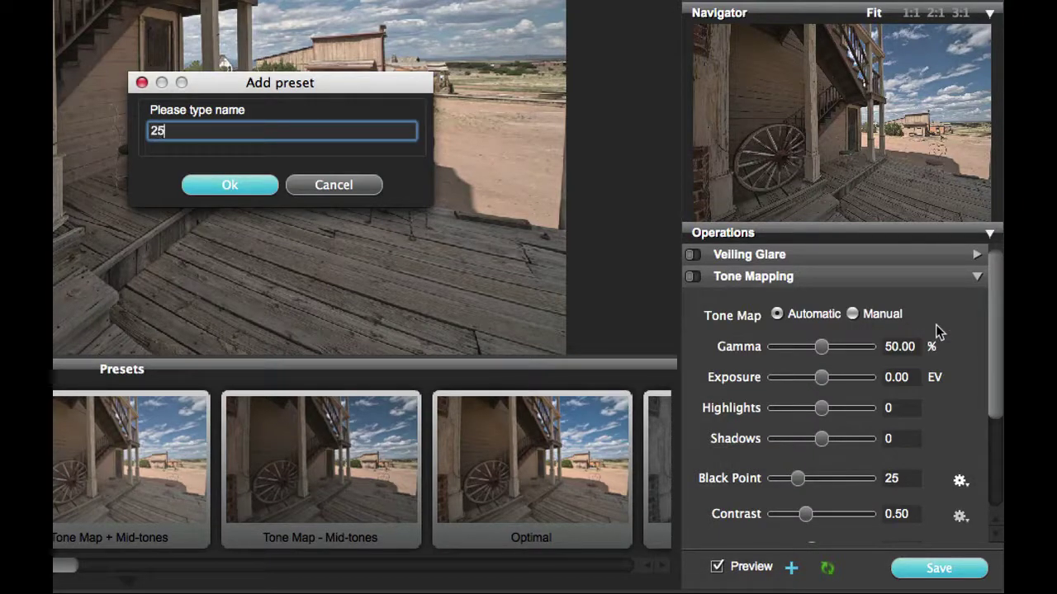
type("25 Black")
left_click(229, 182)
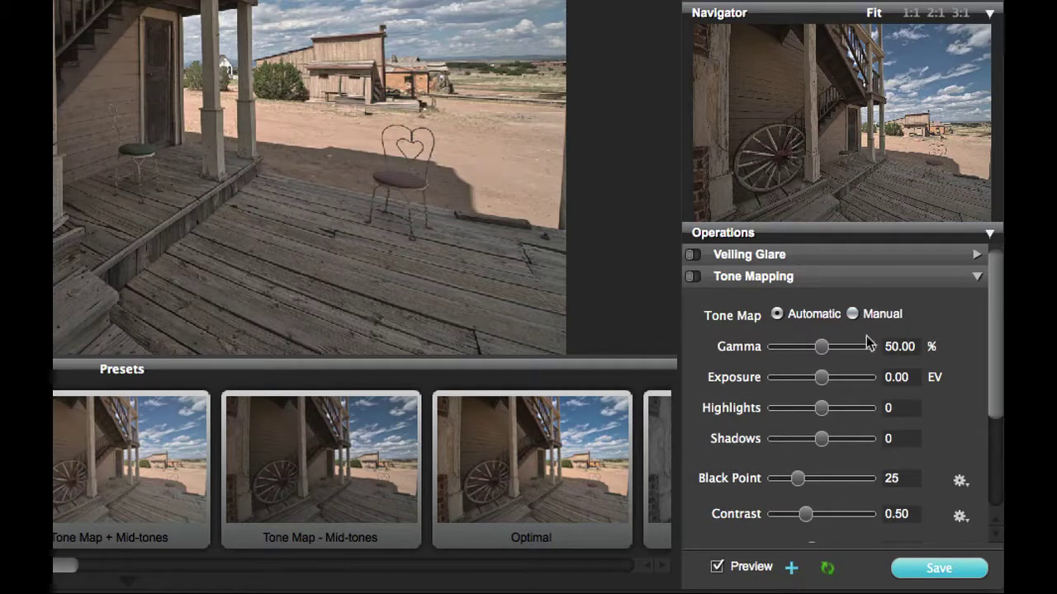
left_click(962, 482)
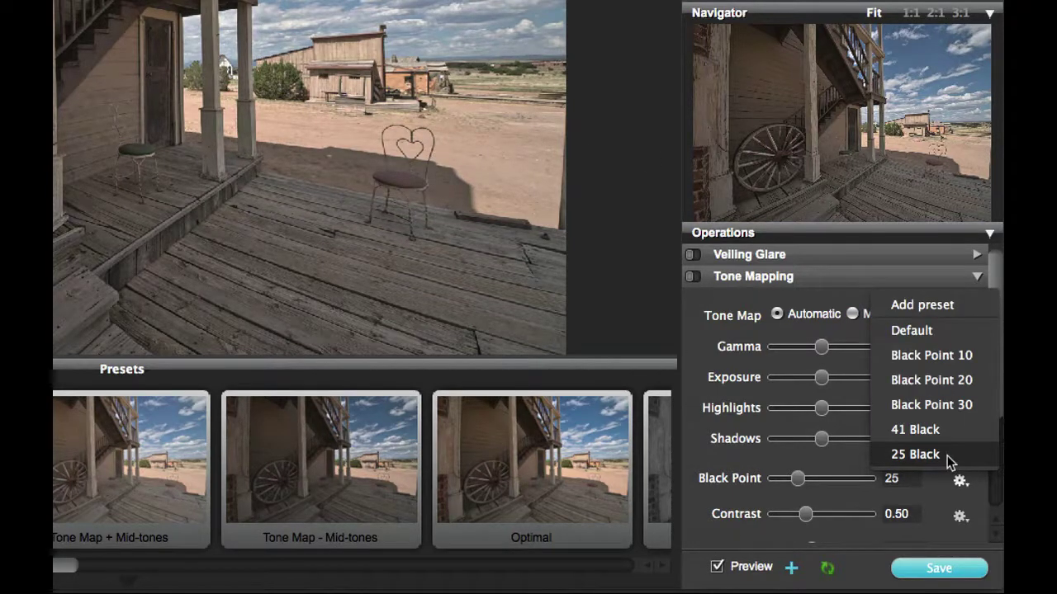
left_click(947, 456)
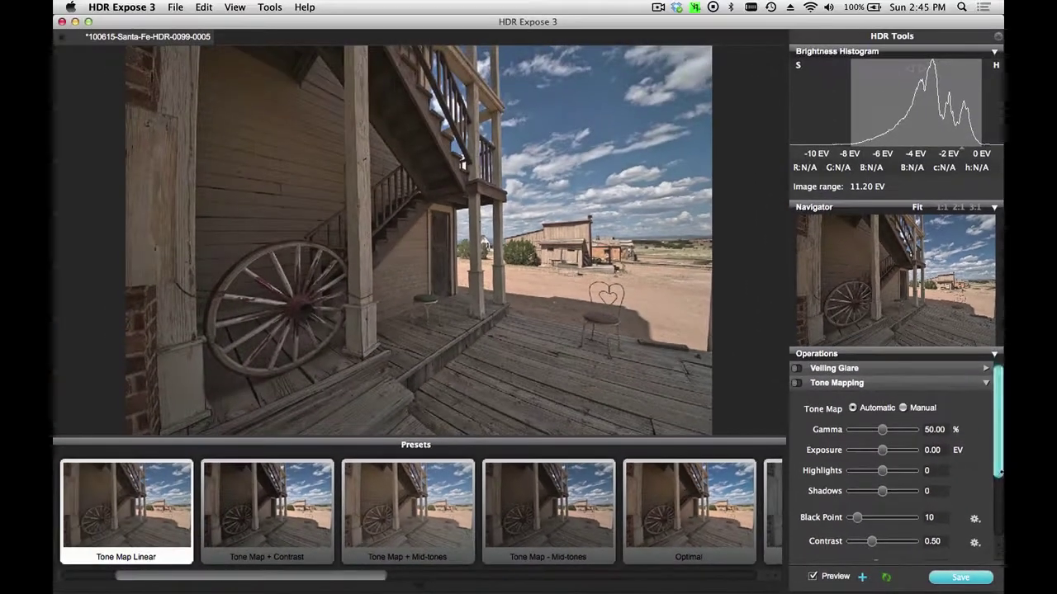
- Apply the Tone Map + Mid-tones preset, then set Contrast to 0.85 and Detail to 1.65
scroll(976, 439, "down", 2)
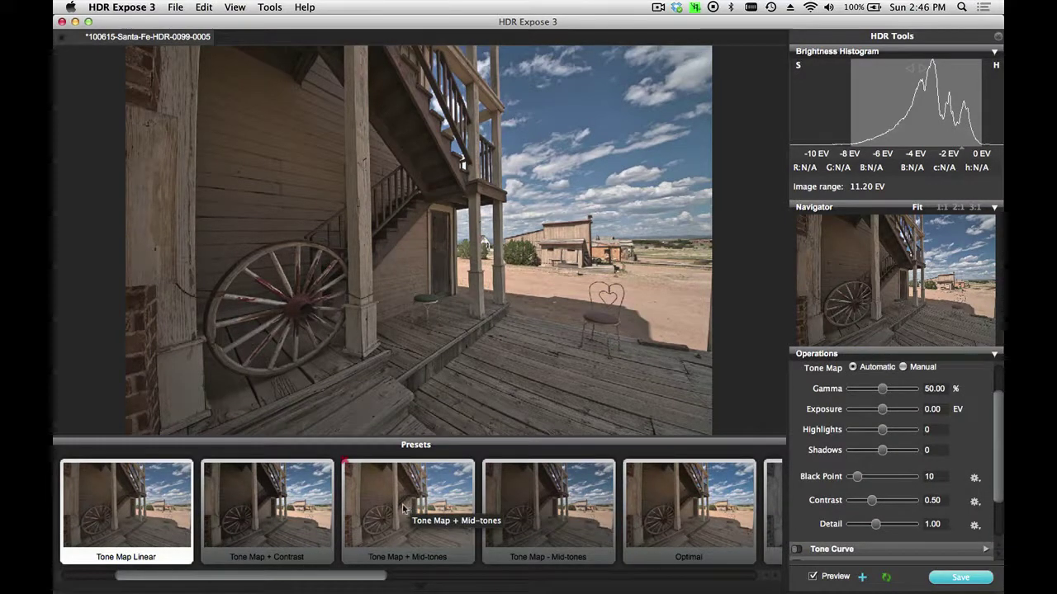
left_click(402, 504)
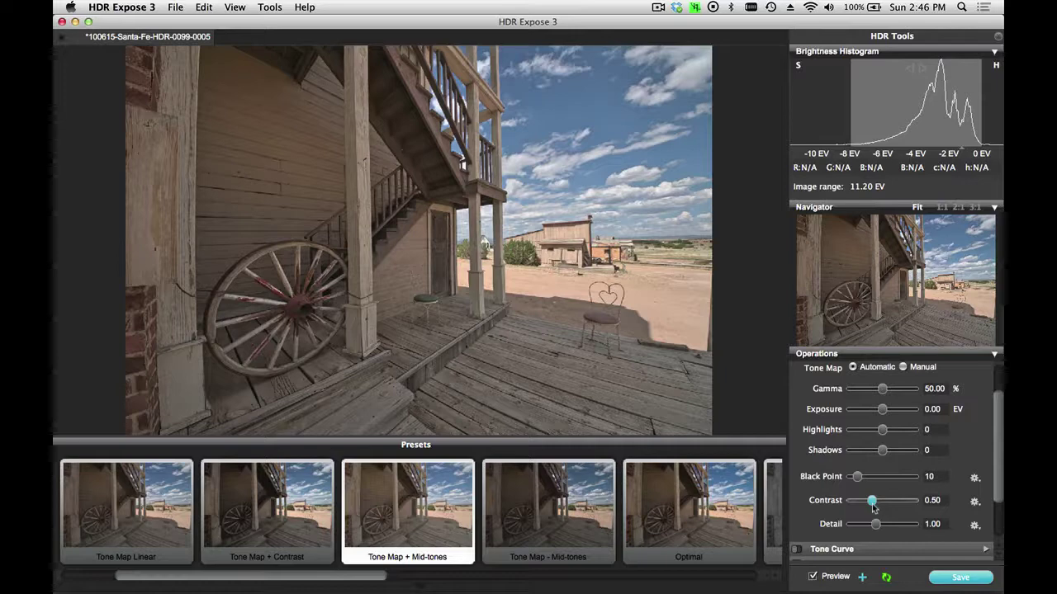
left_click_drag(875, 503, 886, 502)
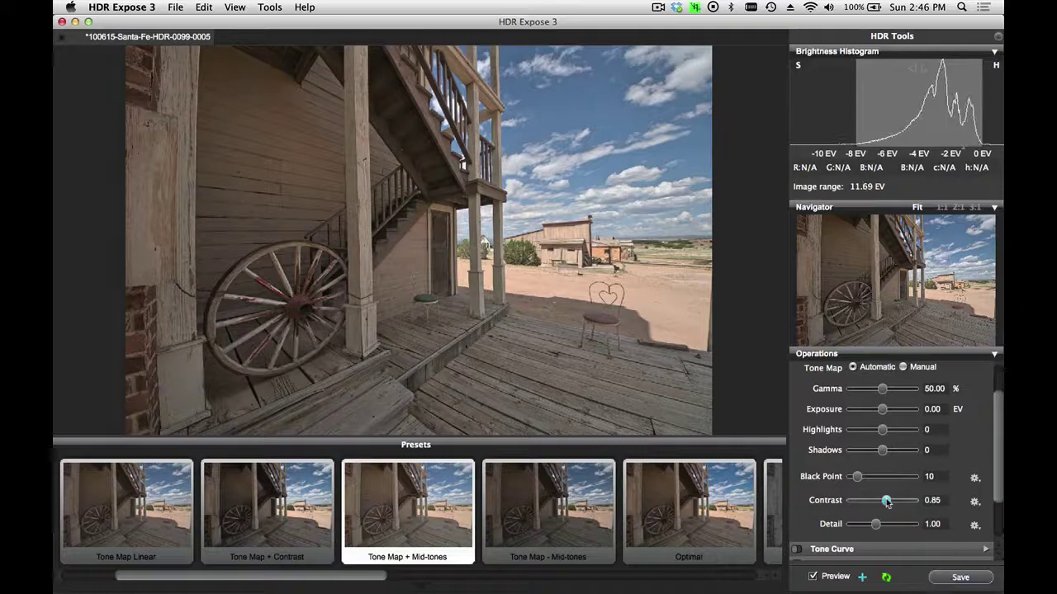
left_click(876, 525)
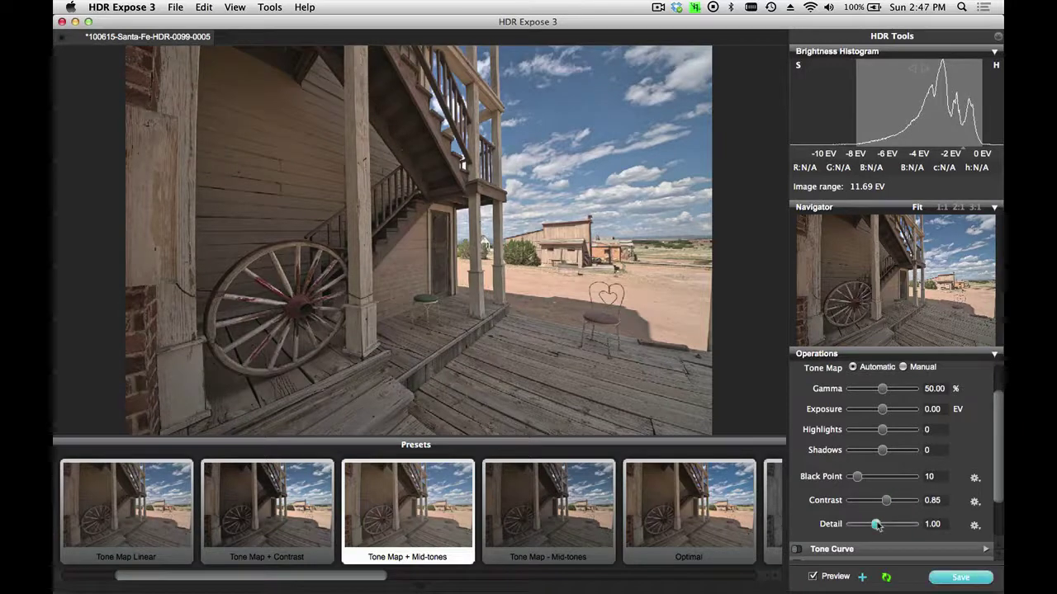
left_click_drag(877, 525, 893, 529)
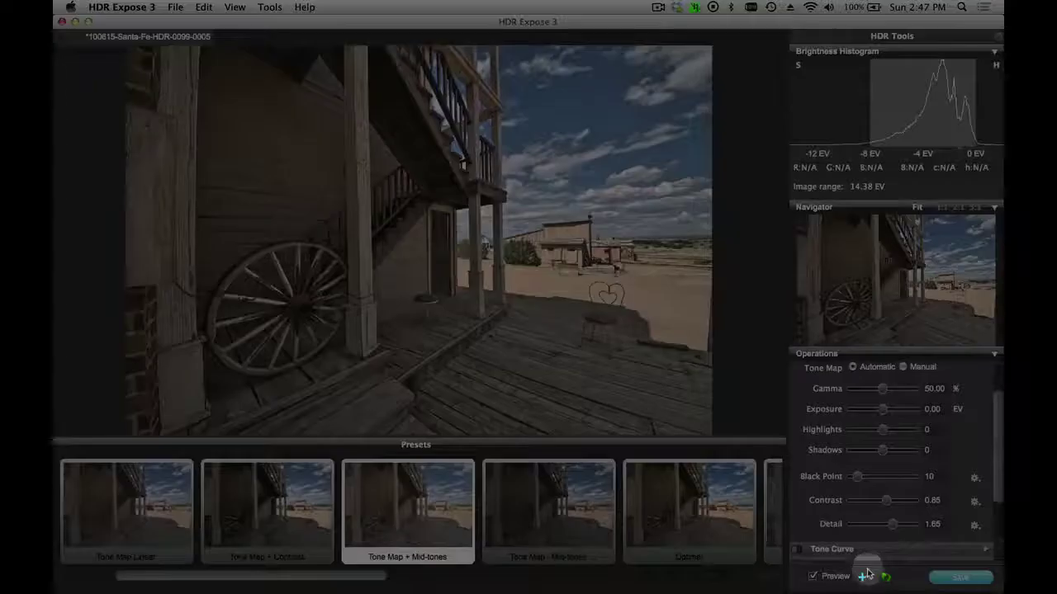
- Replace the default preset name with 'Tutorial' and create the new global preset
left_click(862, 577)
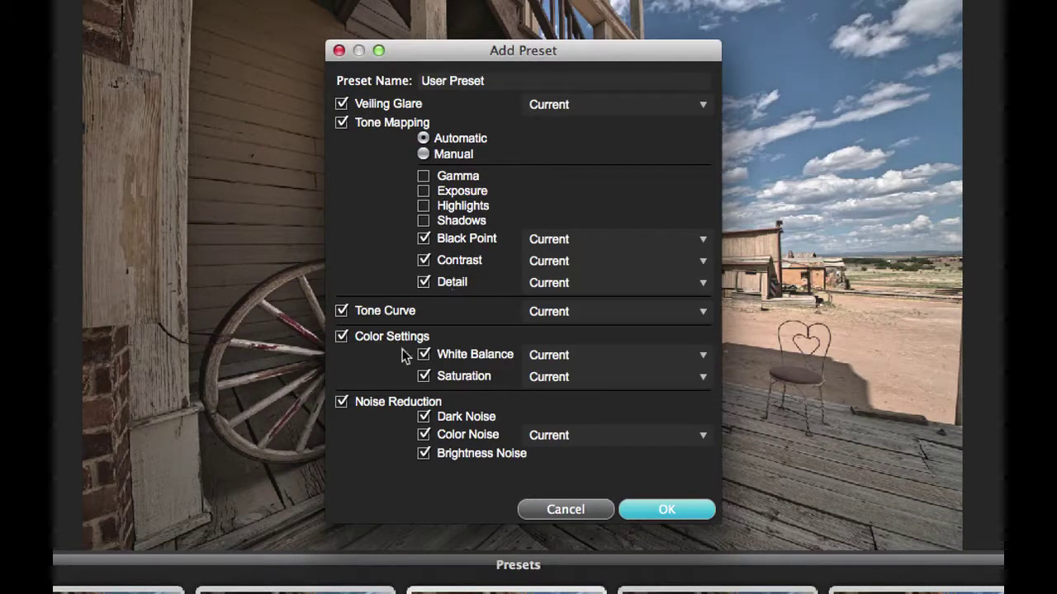
left_click(499, 80)
key("super+a")
key("BackSpace")
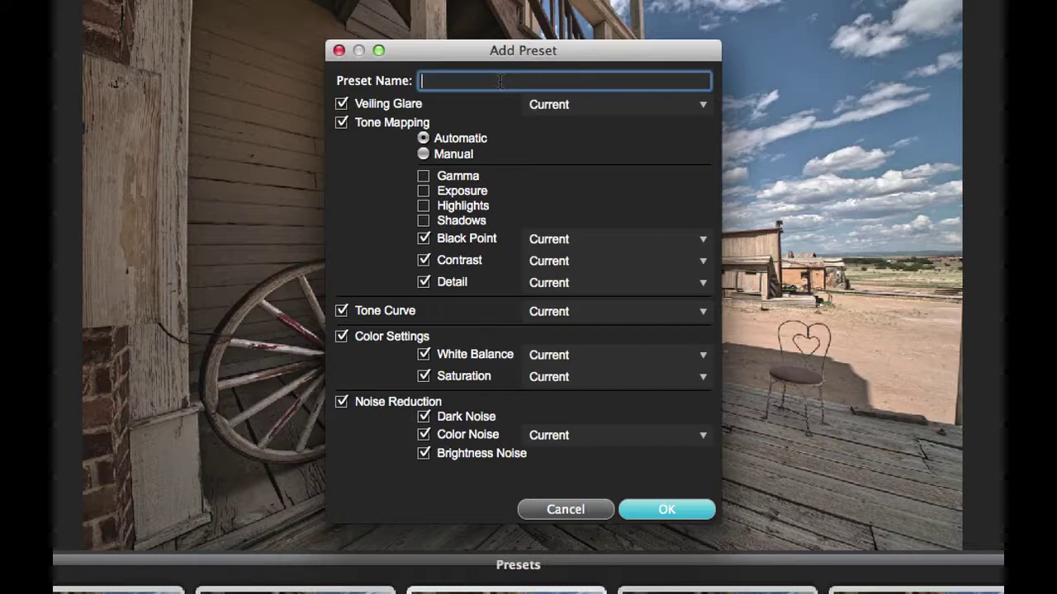
type("Tutorial")
left_click(670, 509)
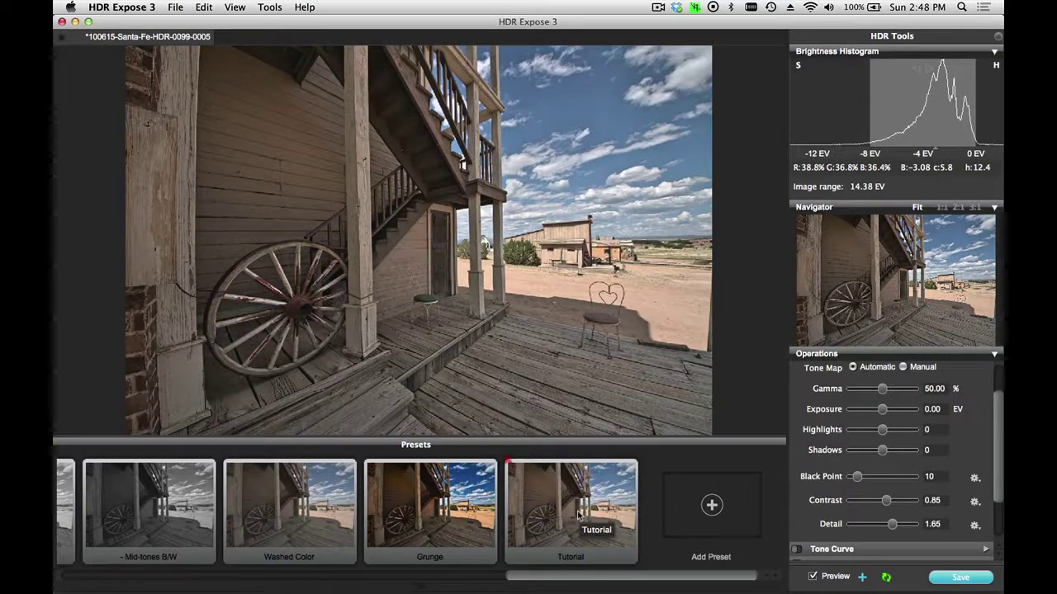
- Apply the + Contrast B/W preset, then the Tutorial preset to restore the saved colour look
scroll(217, 526, "left", 5)
scroll(217, 527, "right", 5)
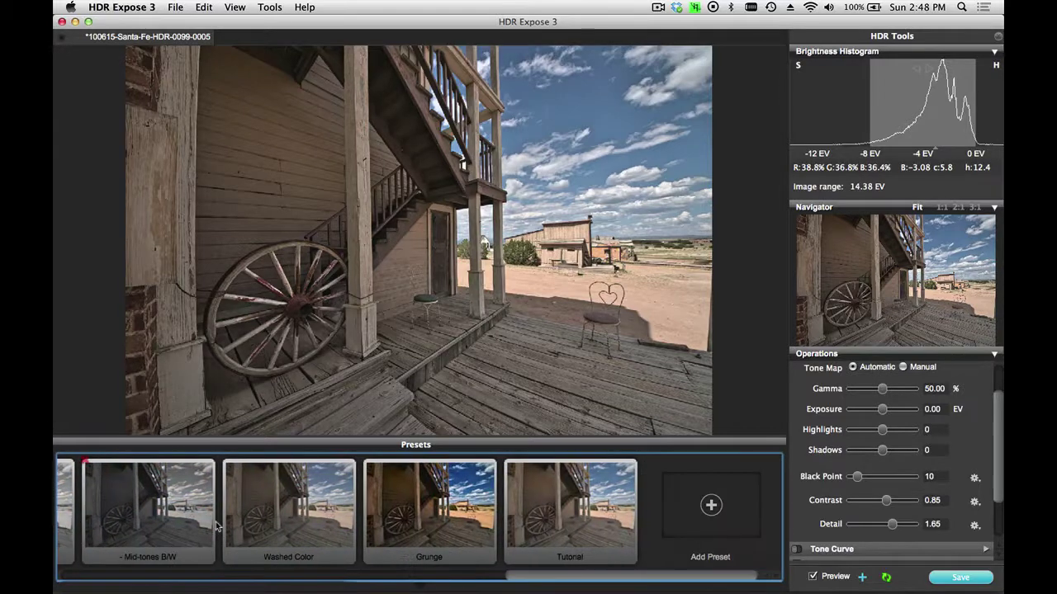
scroll(217, 527, "left", 3)
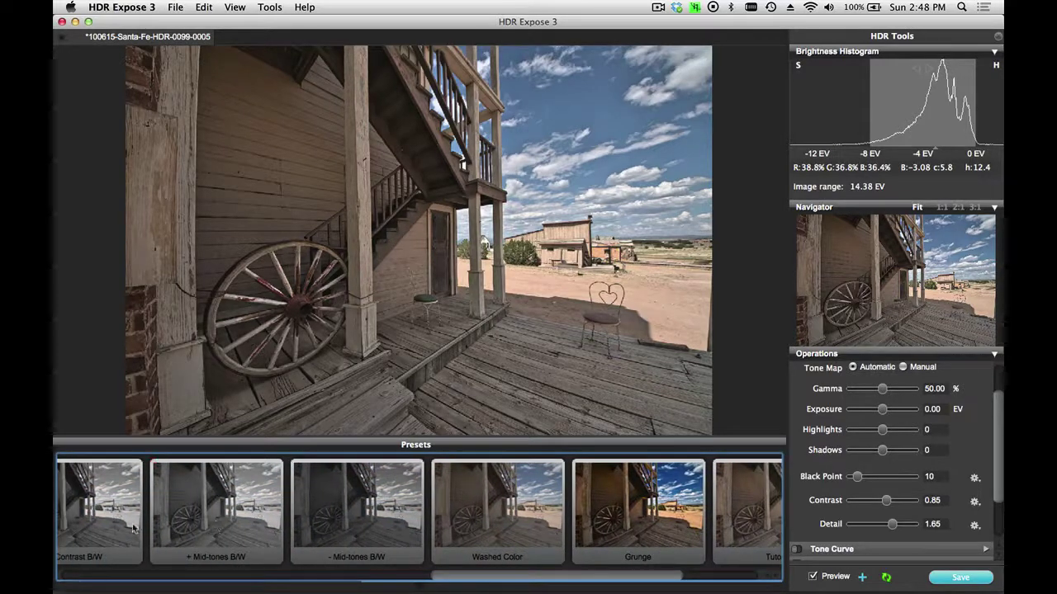
left_click(105, 520)
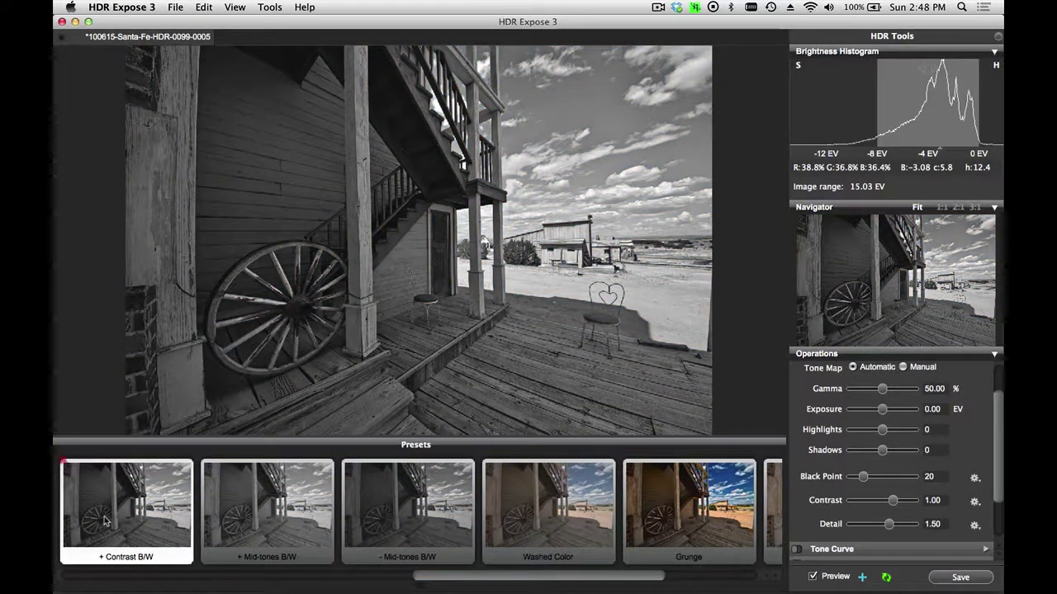
scroll(104, 520, "right", 4)
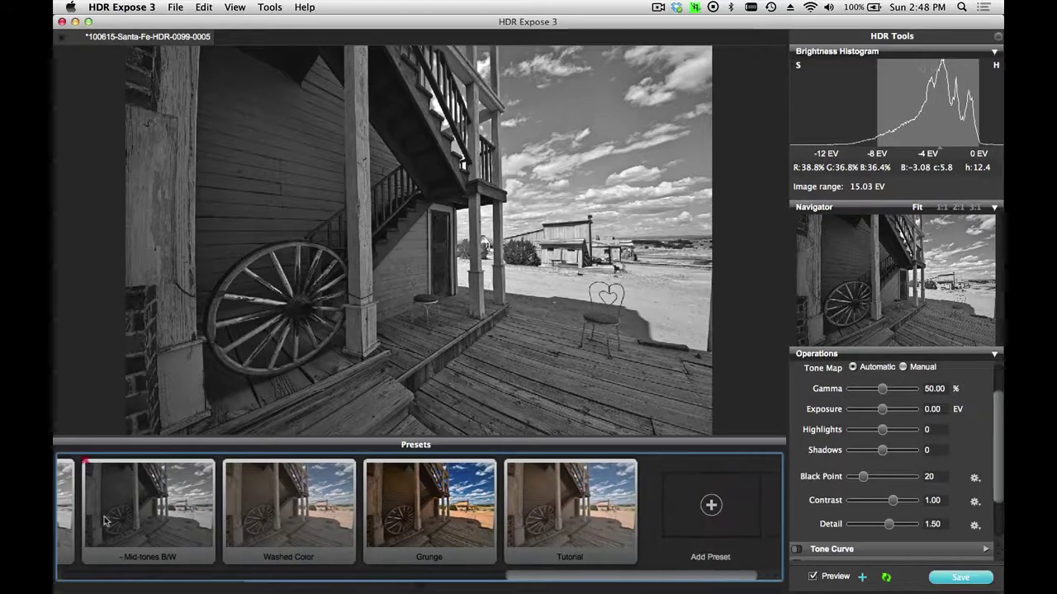
left_click(581, 504)
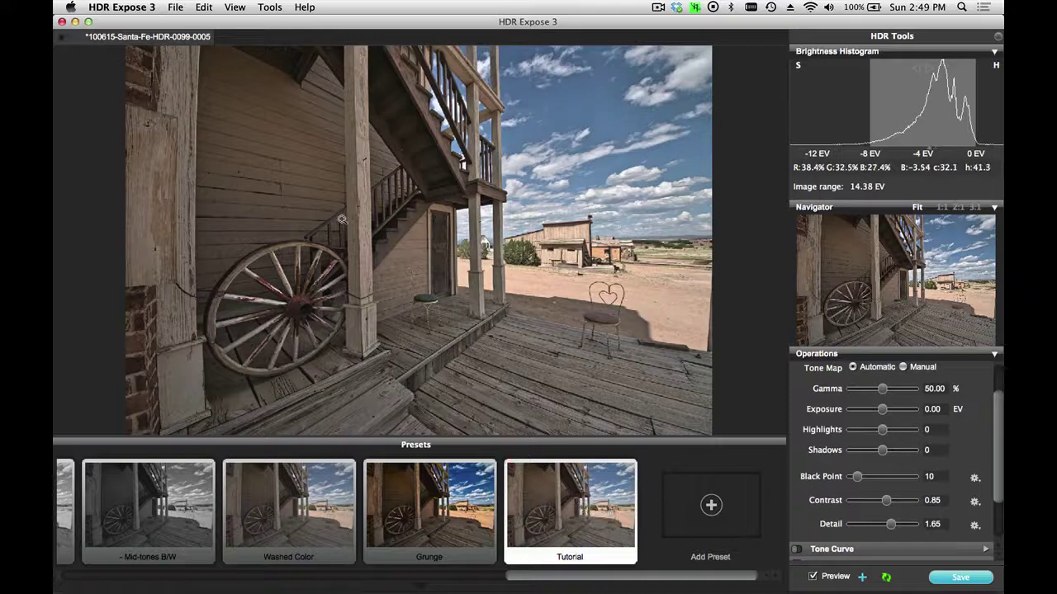
- Open Preferences on the Presets page, checking Feature presets and then the Global list with Tutorial
left_click(106, 7)
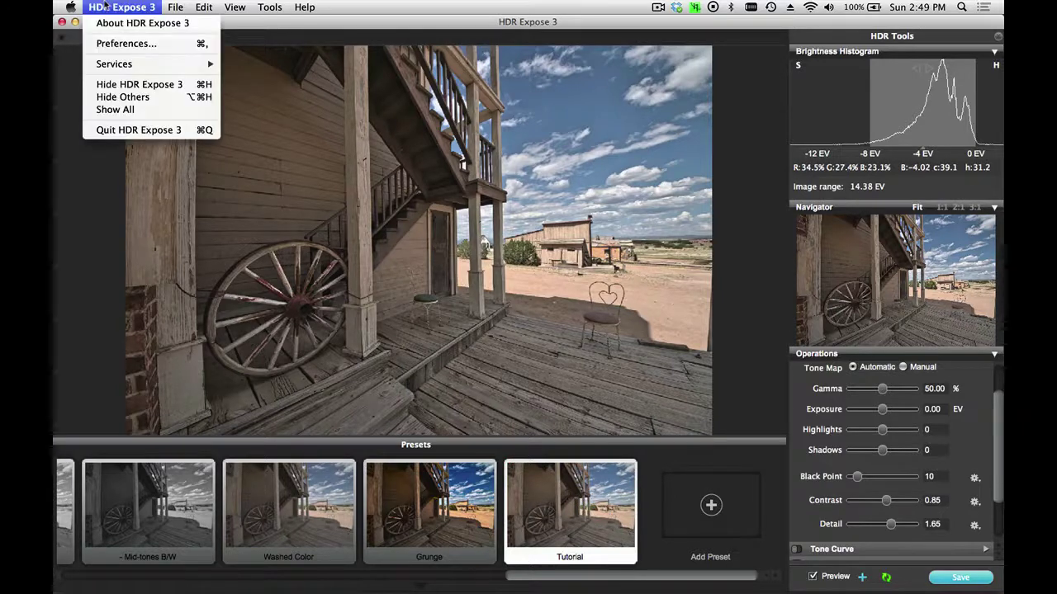
left_click(114, 44)
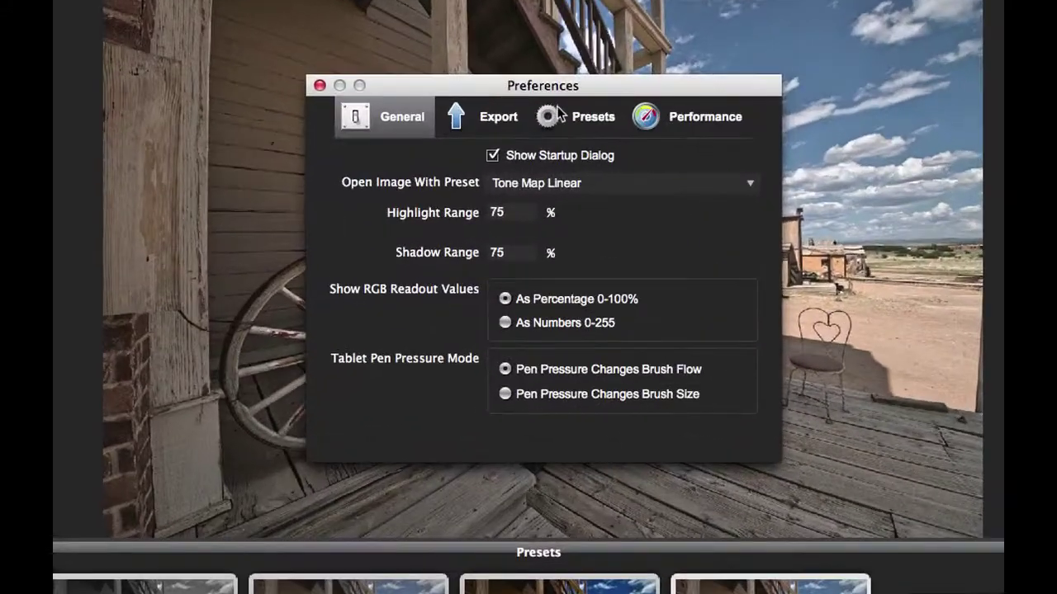
left_click(429, 153)
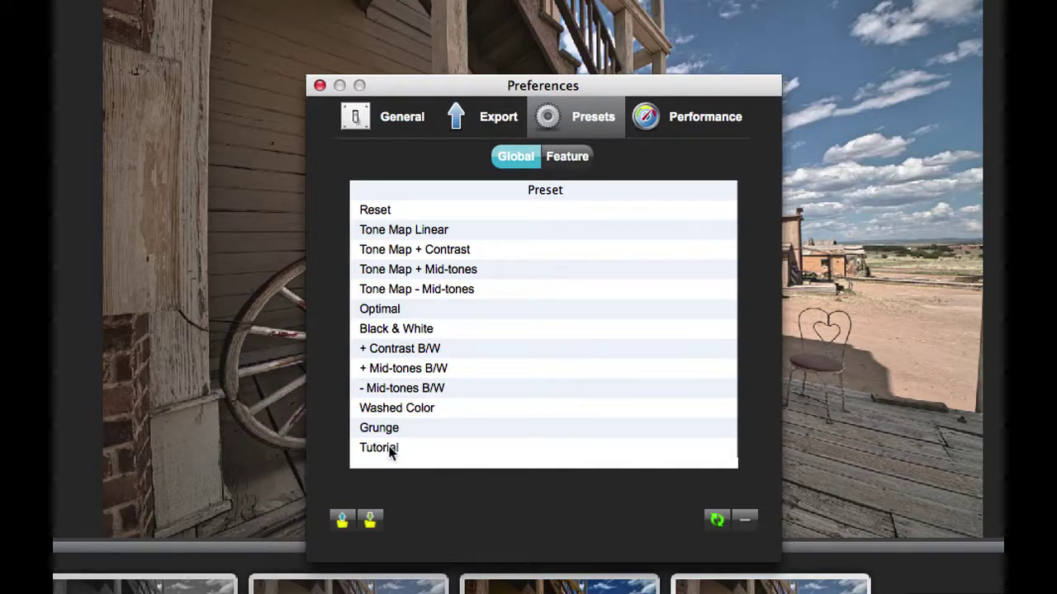
left_click(576, 162)
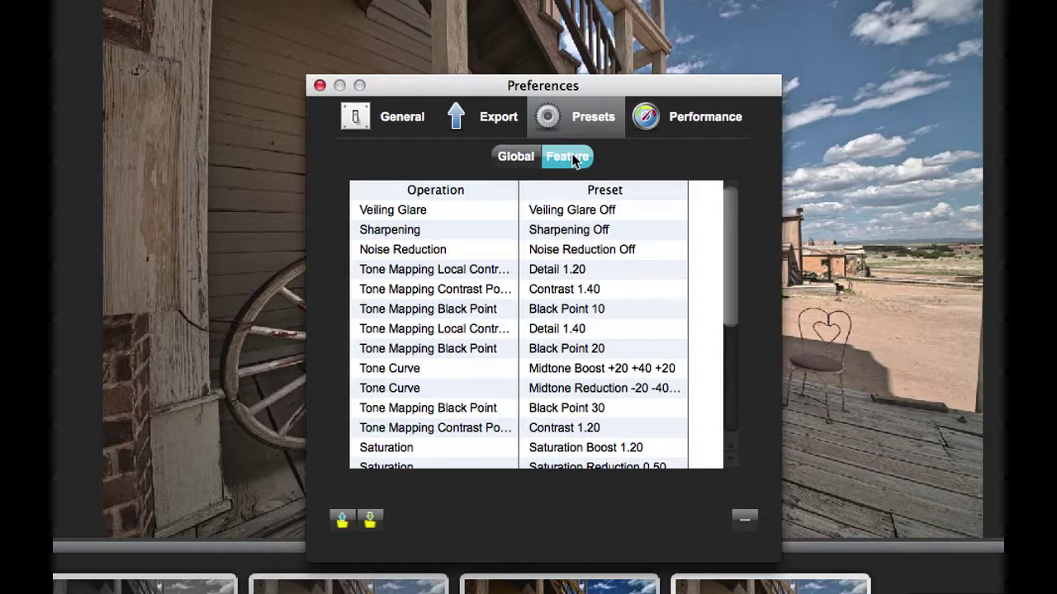
left_click(518, 157)
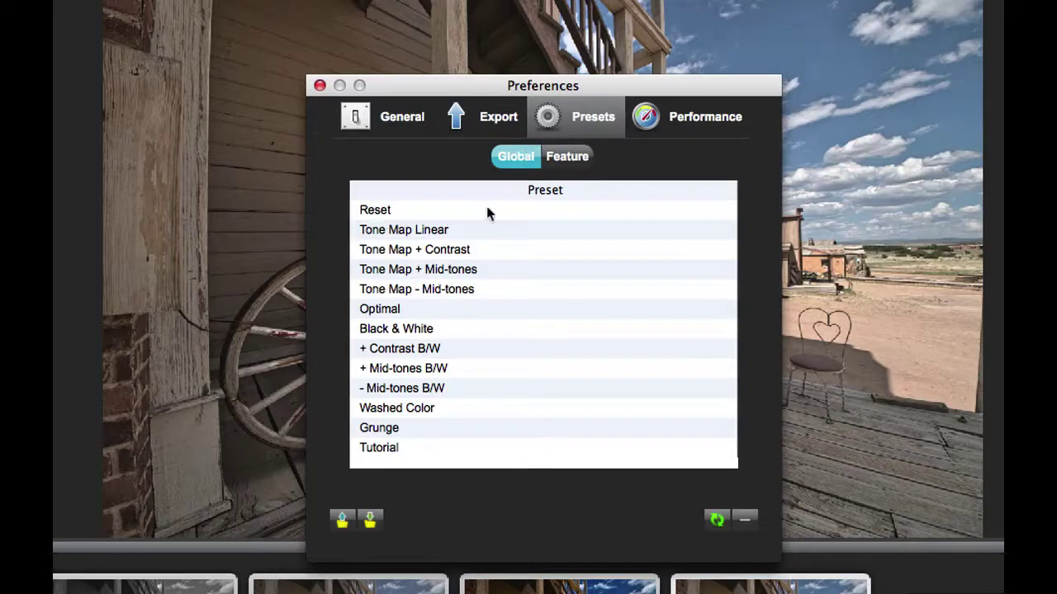
left_click(370, 520)
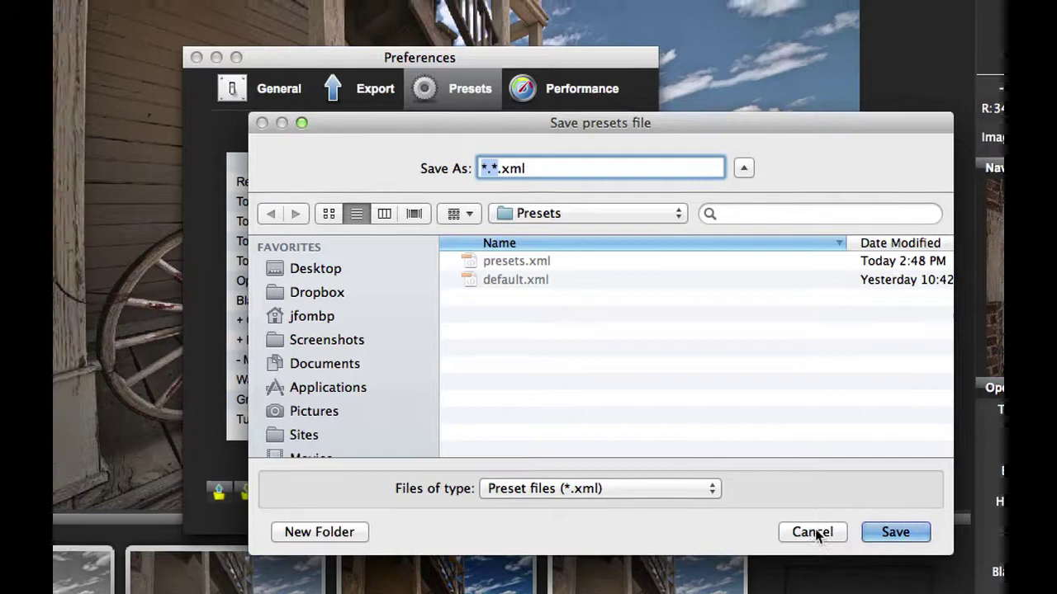
left_click(794, 531)
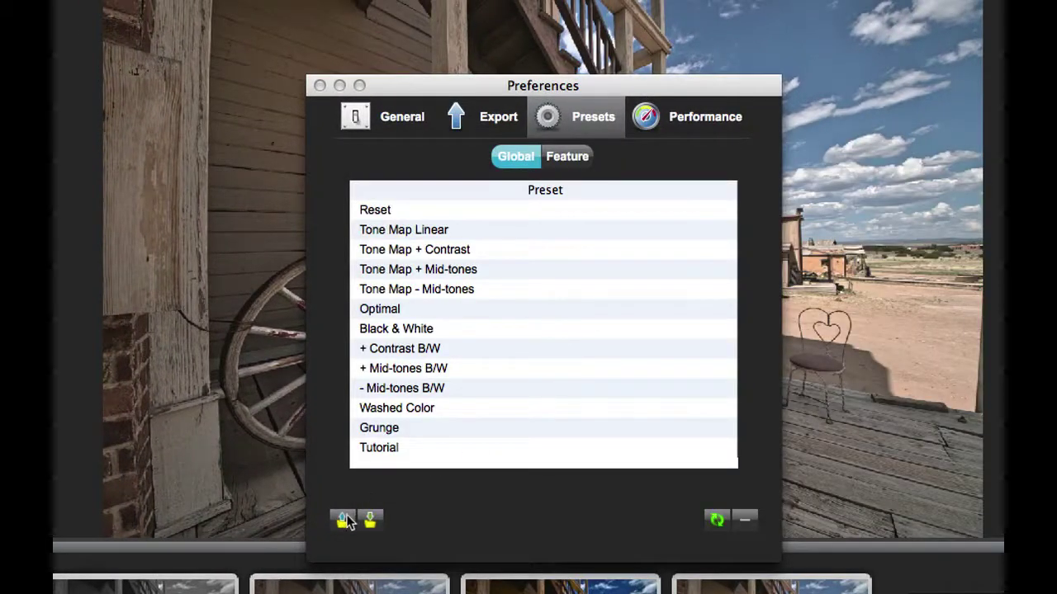
left_click(343, 520)
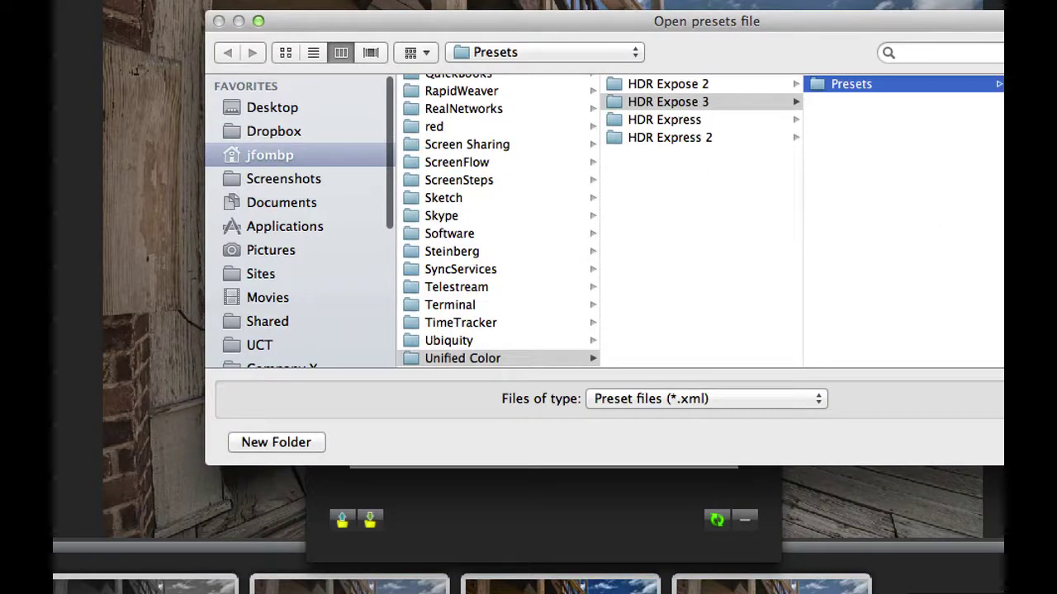
key("Escape")
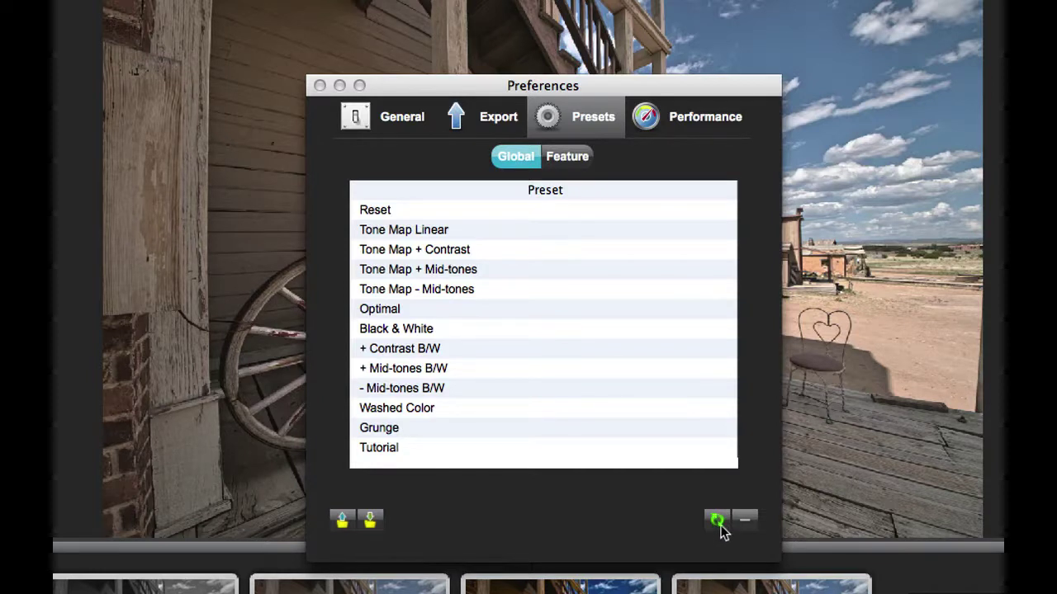
left_click(716, 521)
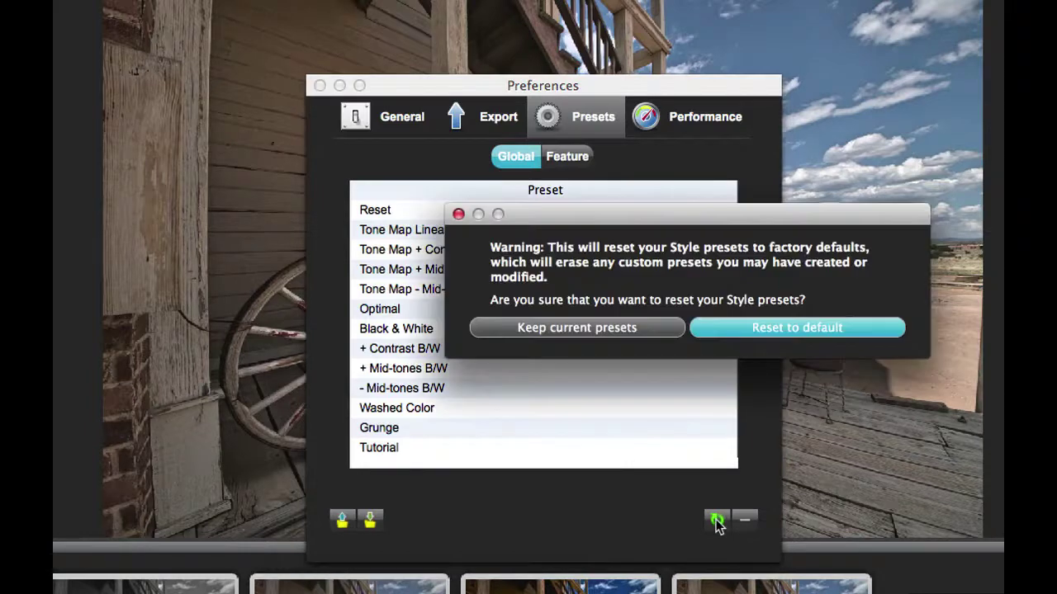
left_click(575, 326)
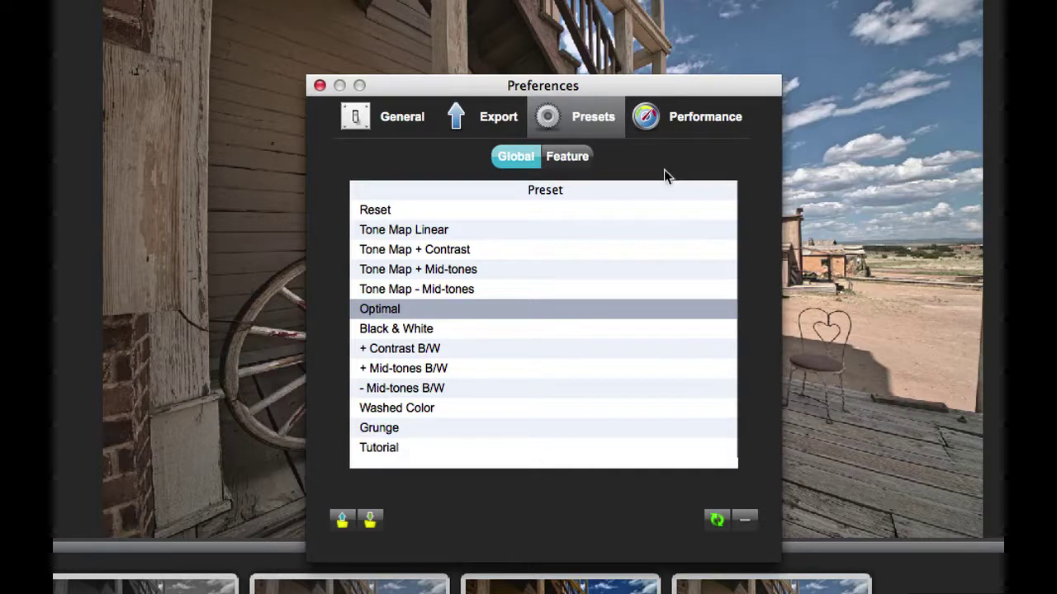
- On the General preferences page, keep Tone Map Linear as the Open Image With Preset choice
left_click(385, 121)
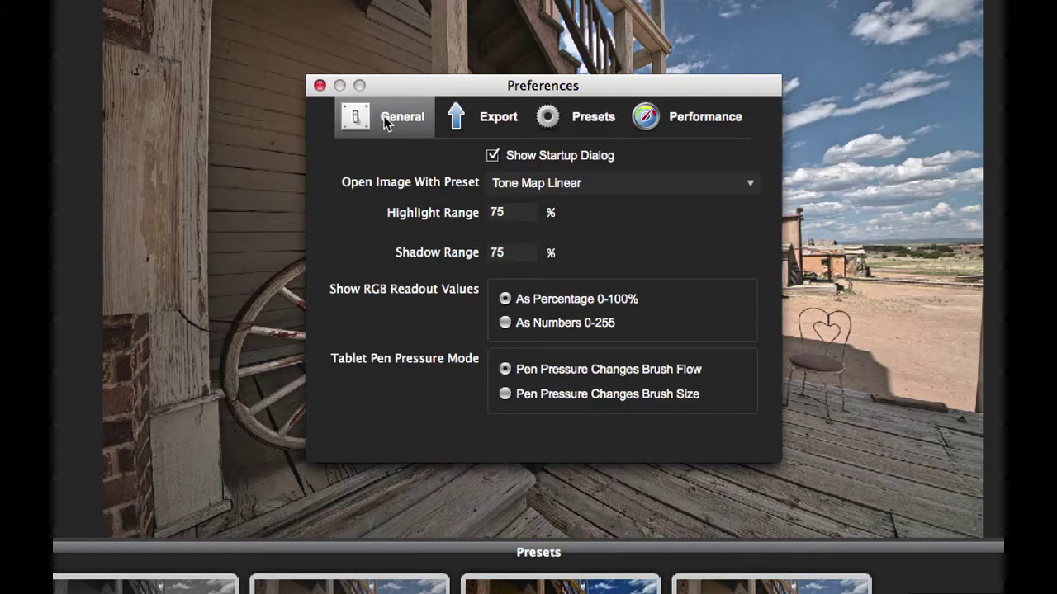
left_click(620, 185)
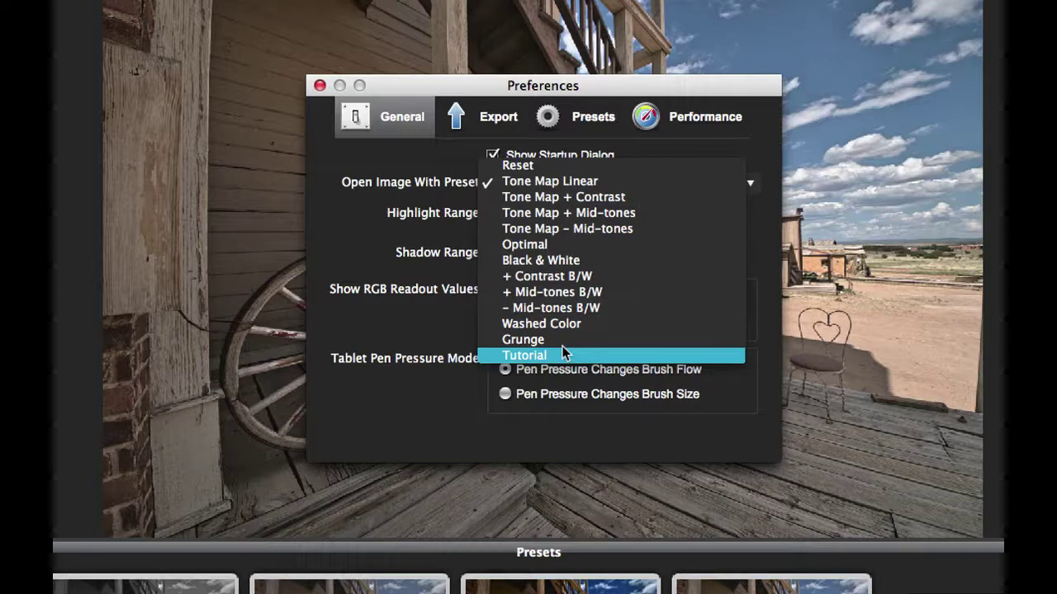
left_click(570, 180)
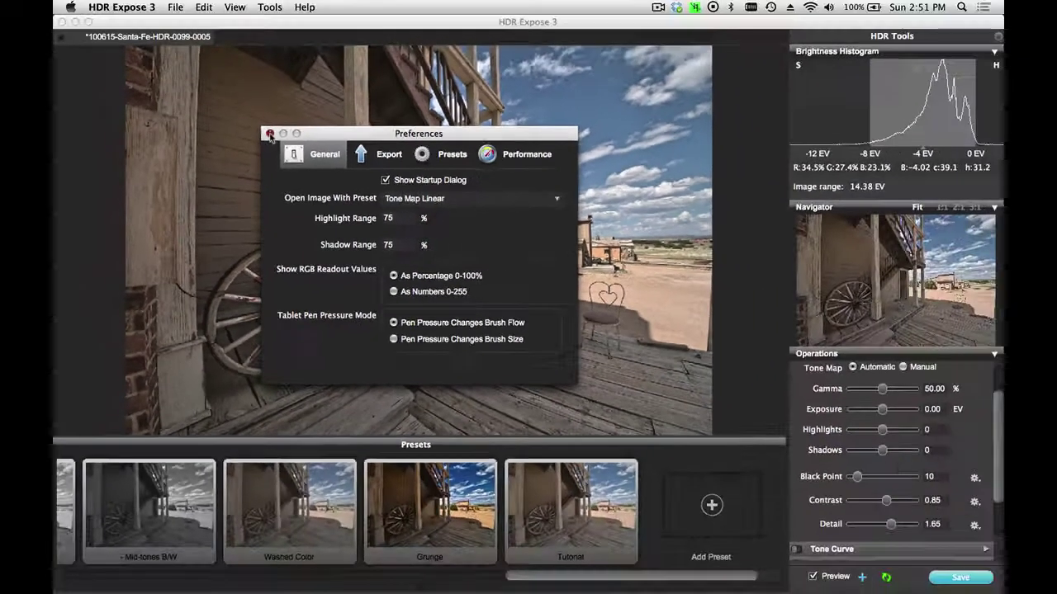
- Close the Preferences window with Cmd+W
key("super+w")
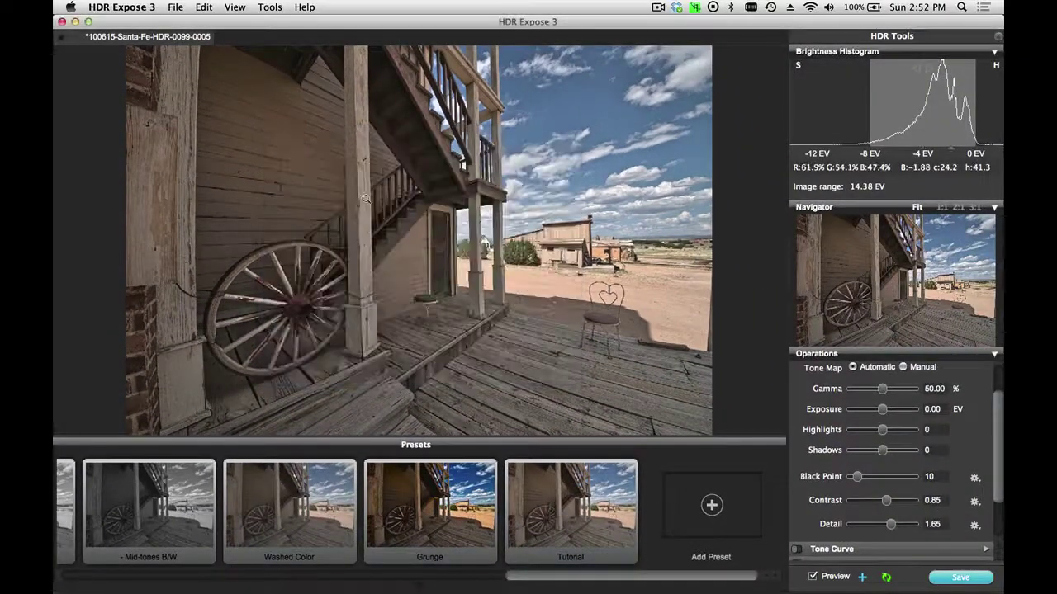